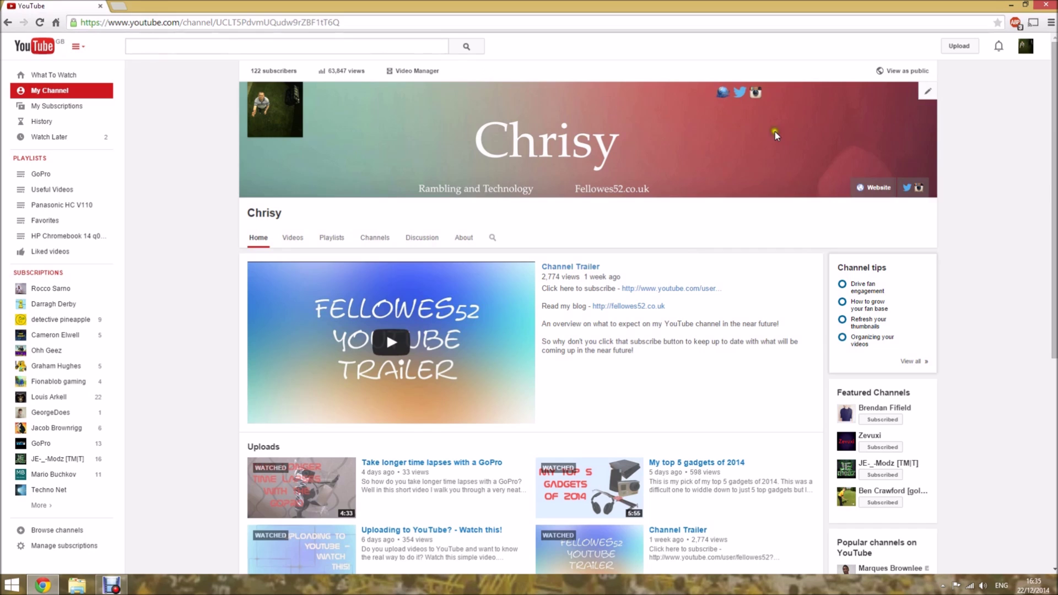
Upload a new video set to Private and review its Monetisation and Advanced settings
{"action": "left_click", "coordinate": [951, 50]}
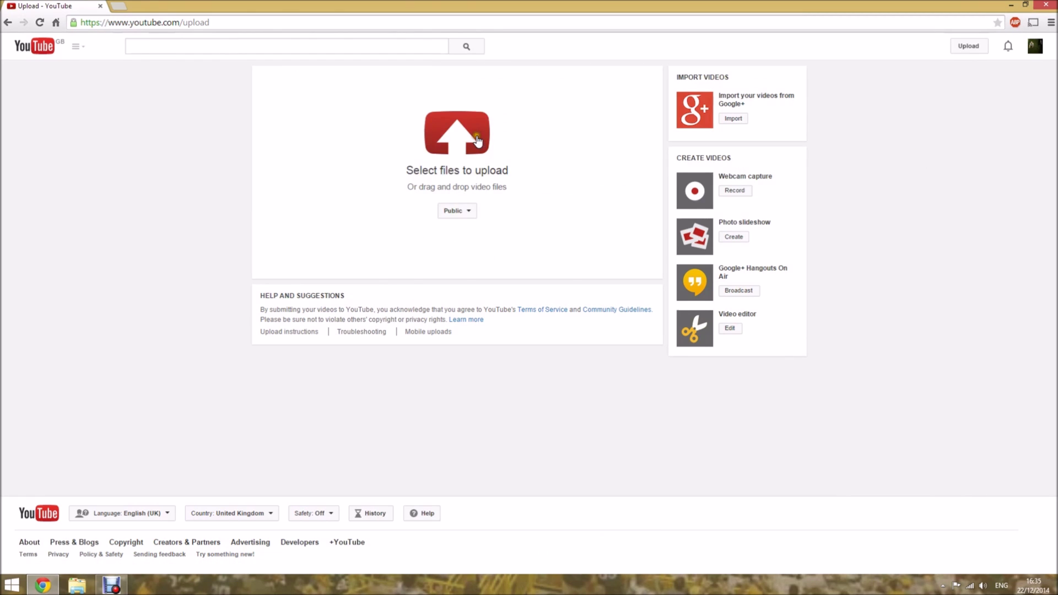
{"action": "left_click", "coordinate": [671, 143]}
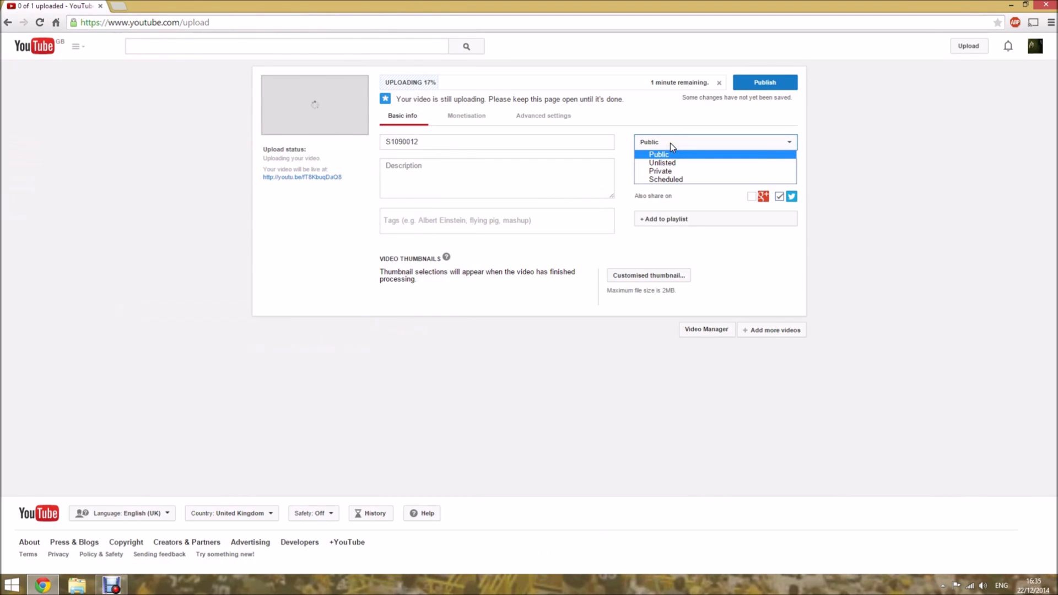
{"action": "left_click", "coordinate": [672, 172]}
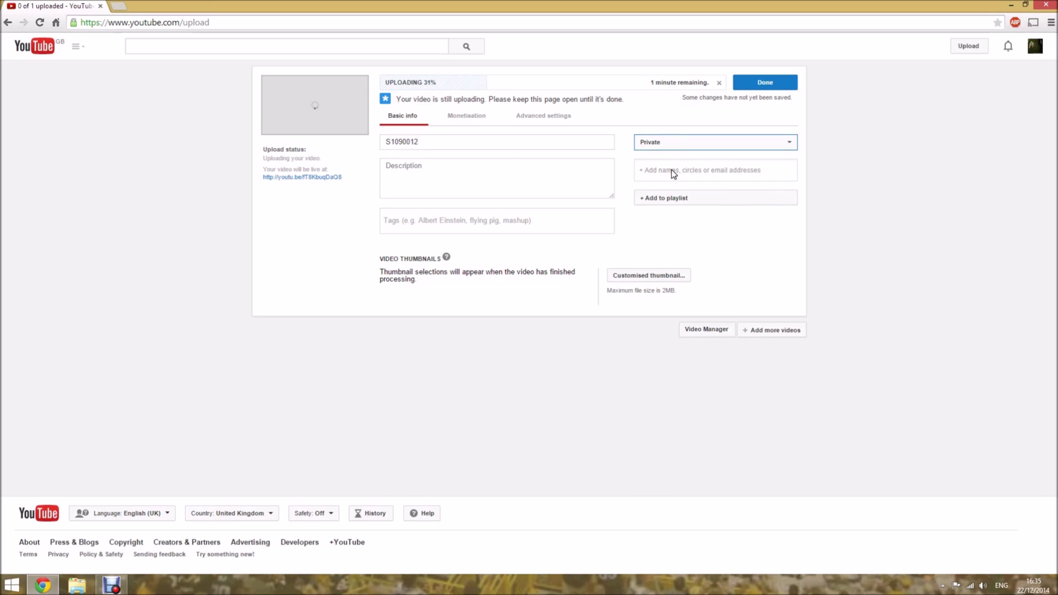
{"action": "left_click", "coordinate": [466, 117]}
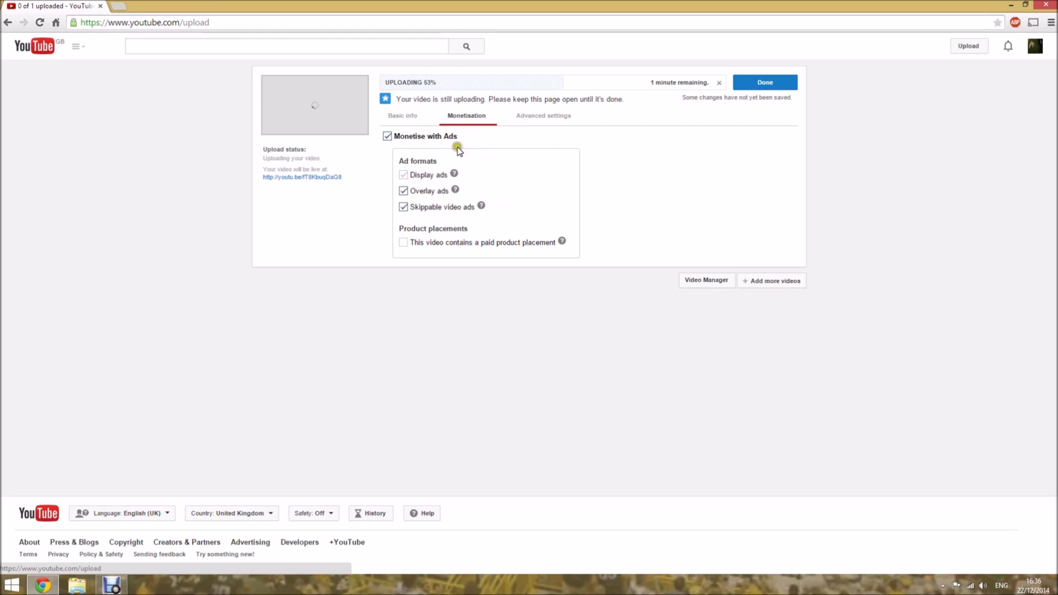
{"action": "left_click", "coordinate": [530, 120]}
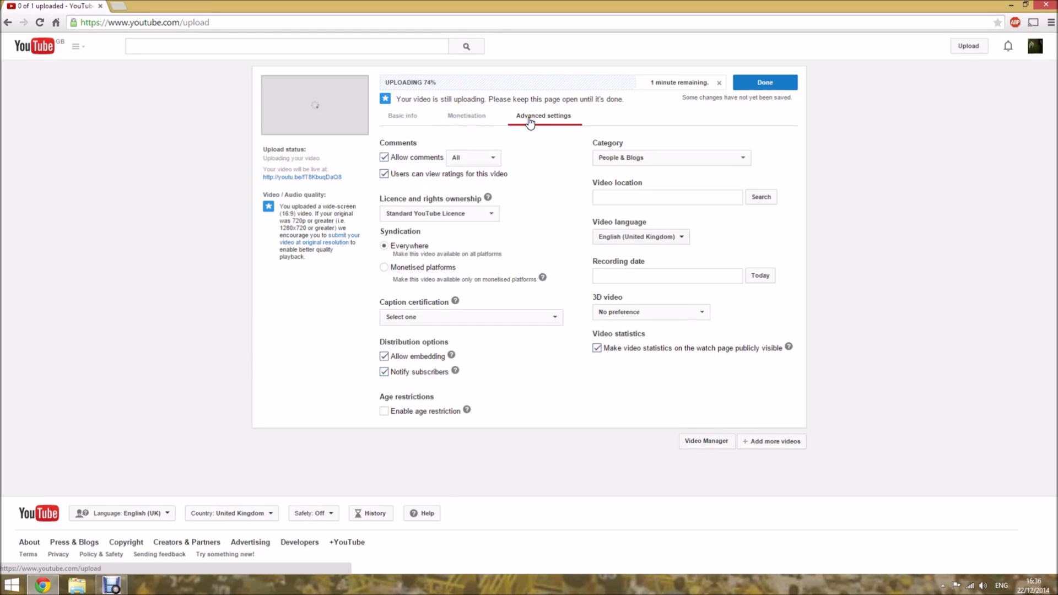
Keep the category People & Blogs, set the recording date to today, and return to Basic info
{"action": "left_click", "coordinate": [627, 157]}
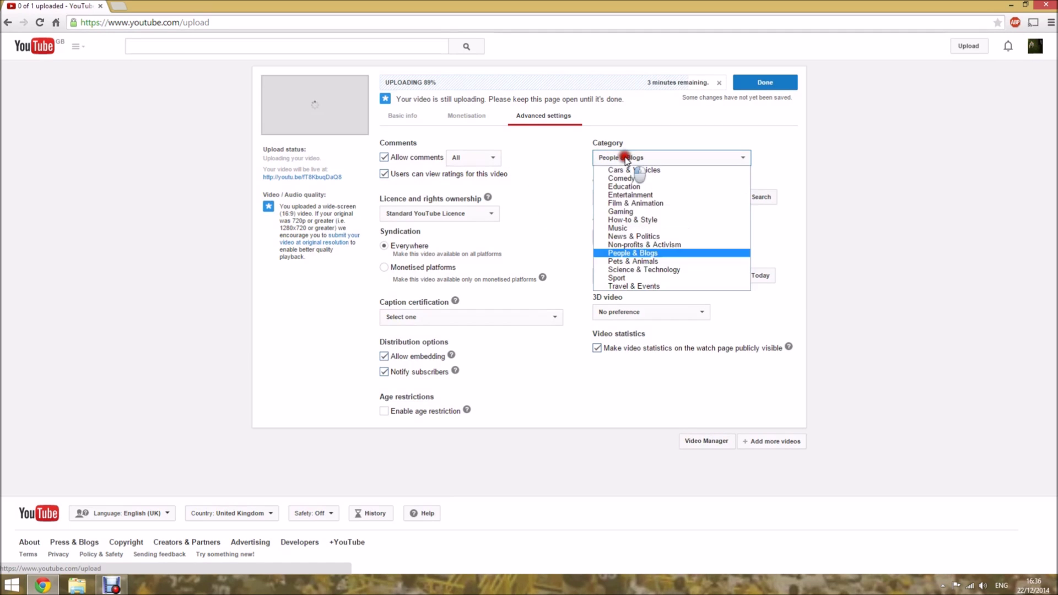
{"action": "left_click", "coordinate": [636, 256]}
{"action": "left_click", "coordinate": [760, 275]}
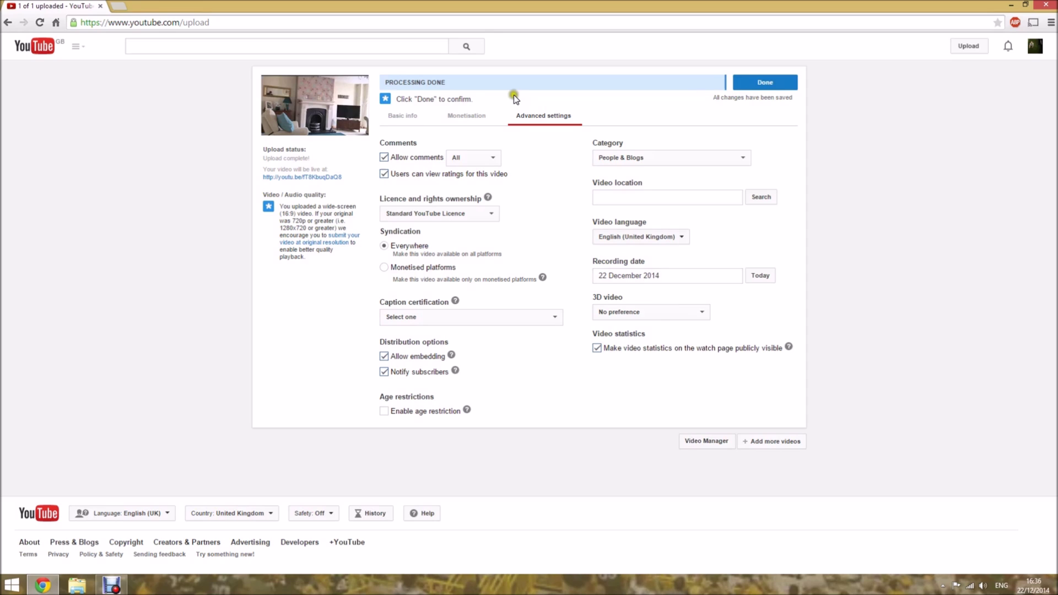
{"action": "left_click", "coordinate": [413, 117]}
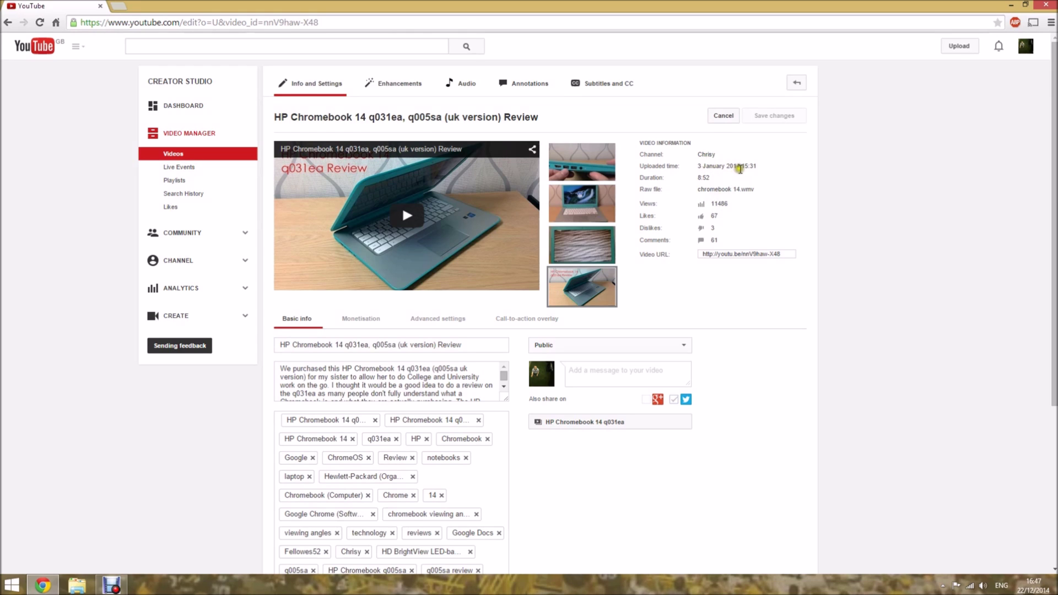
{"action": "scroll", "coordinate": [280, 255], "scroll_direction": "down", "scroll_amount": 2}
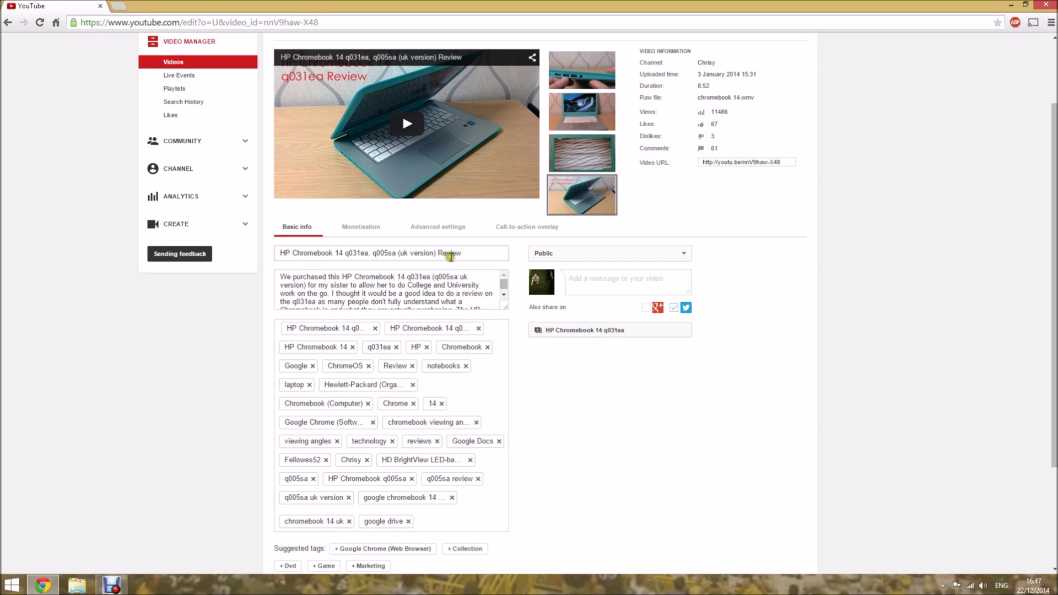
Focus the description field of the HP Chromebook 14 q031ea review video
{"action": "left_click", "coordinate": [324, 276]}
{"action": "left_click_drag", "start_coordinate": [281, 256], "coordinate": [354, 261]}
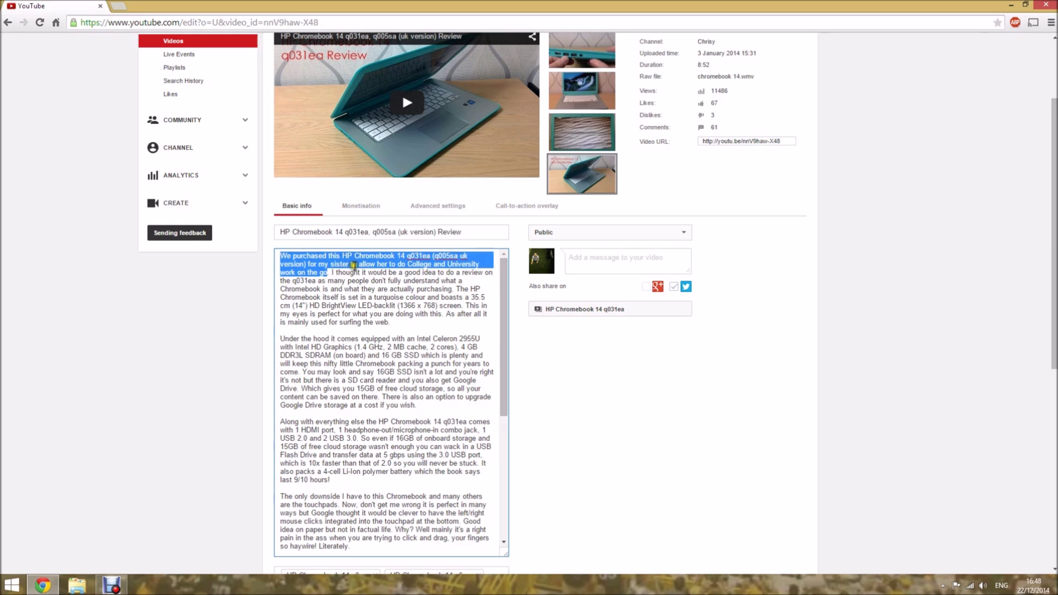
{"action": "left_click", "coordinate": [250, 279]}
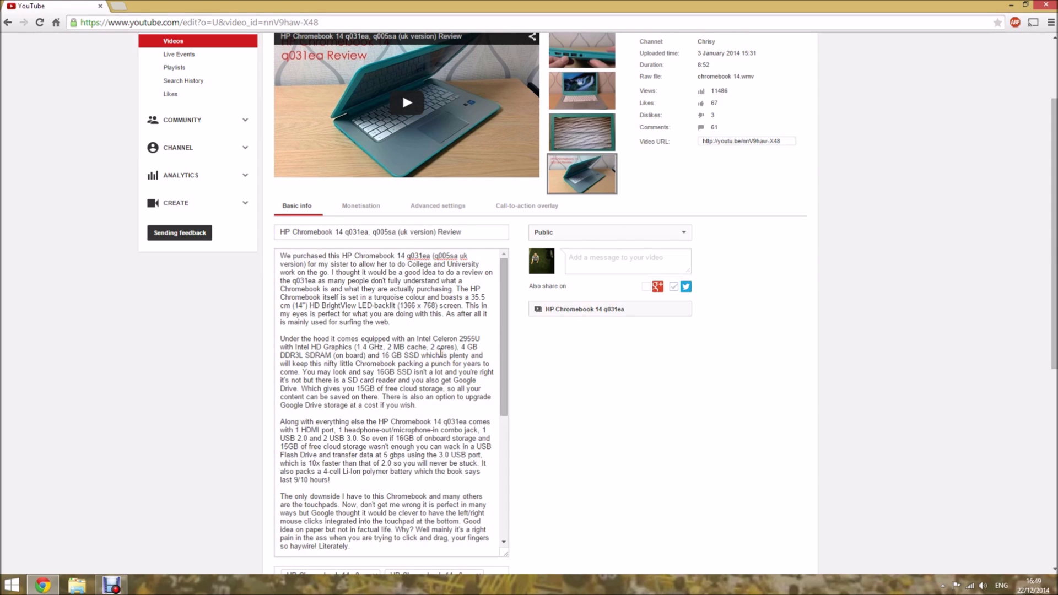
{"action": "scroll", "coordinate": [441, 355], "scroll_direction": "down", "scroll_amount": 5}
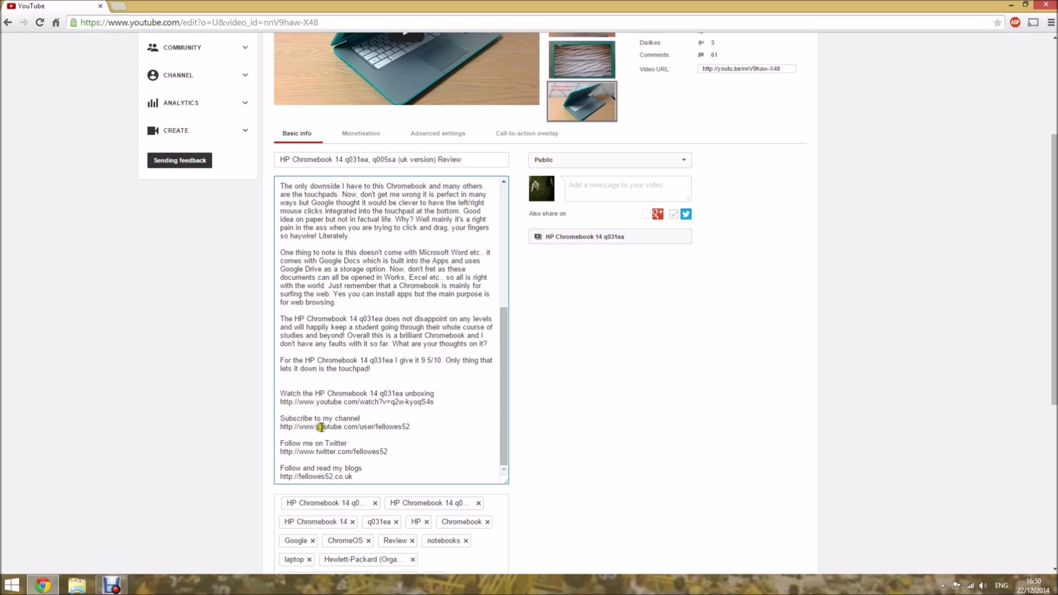
{"action": "scroll", "coordinate": [527, 374], "scroll_direction": "down", "scroll_amount": 2}
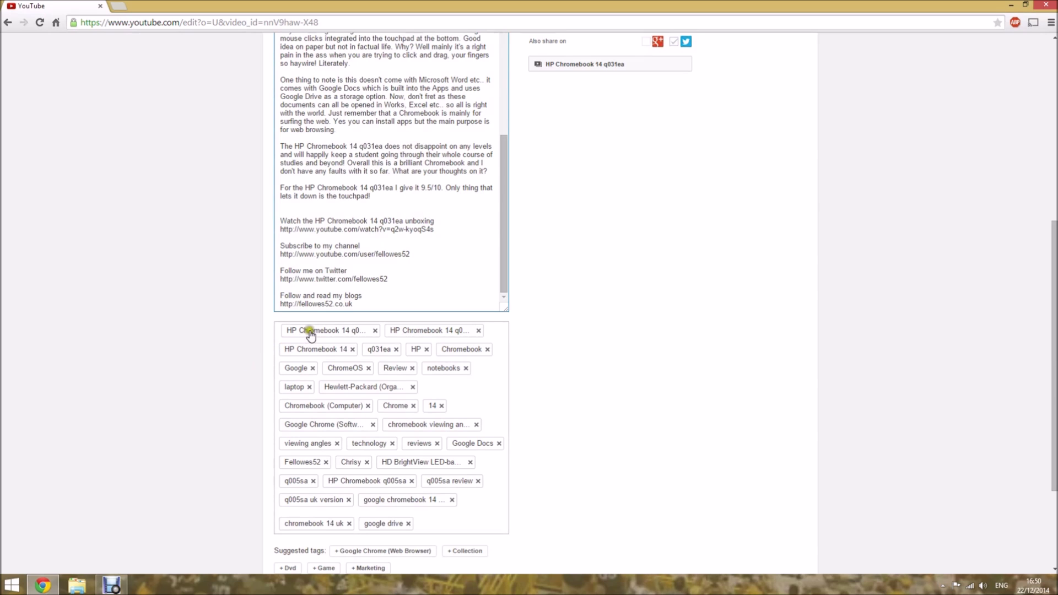
Reveal the full text of the truncated long tags on the review video
{"action": "left_click_drag", "start_coordinate": [307, 331], "coordinate": [310, 335]}
{"action": "left_click", "coordinate": [438, 333]}
{"action": "left_click", "coordinate": [389, 333]}
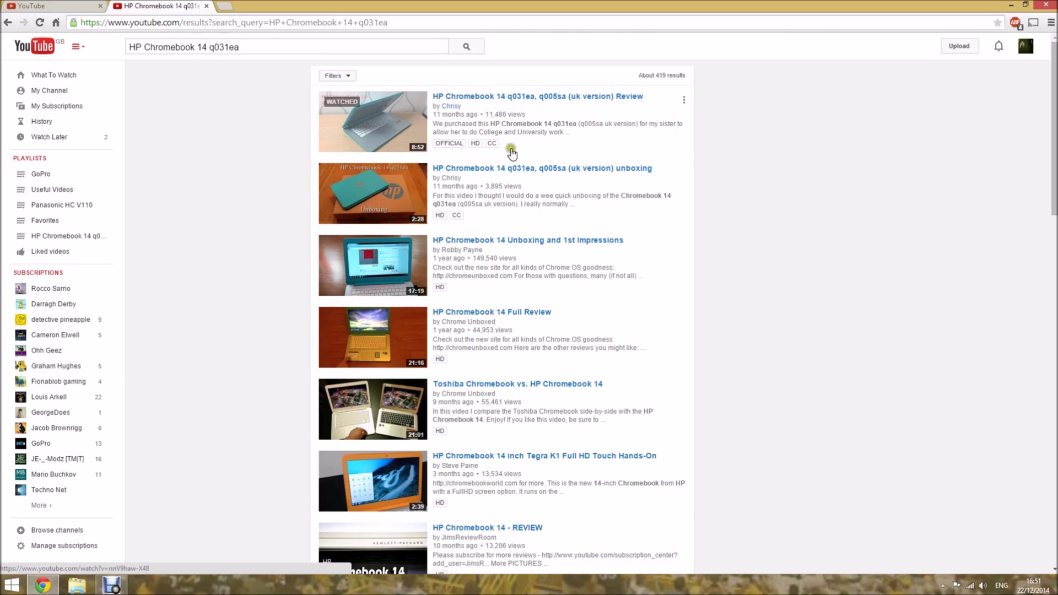
Open the review video's watch page and bring up the View page source option
{"action": "left_click", "coordinate": [491, 98]}
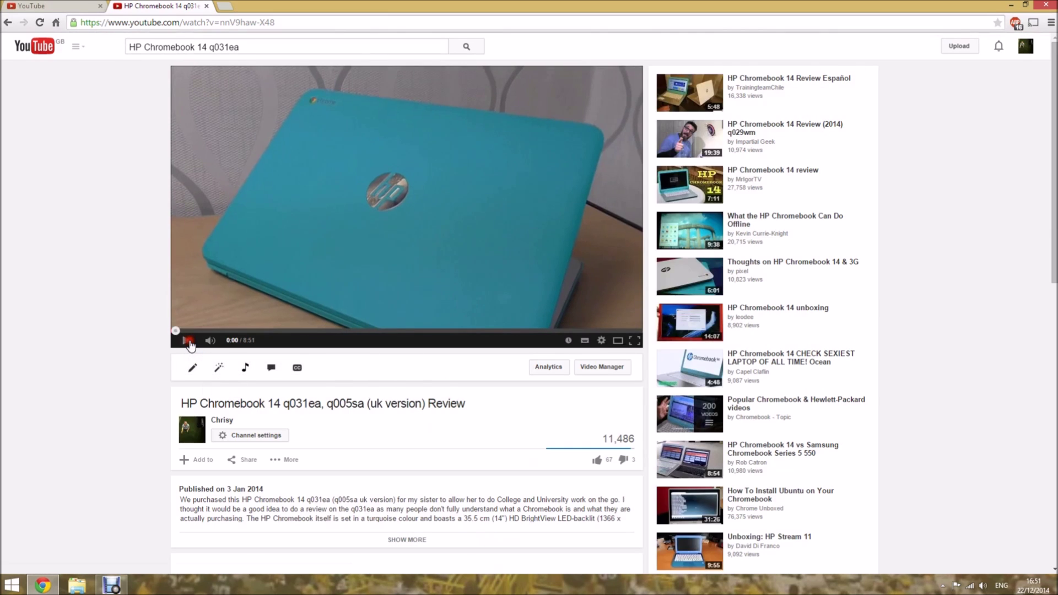
{"action": "left_click", "coordinate": [123, 418]}
{"action": "right_click", "coordinate": [123, 418]}
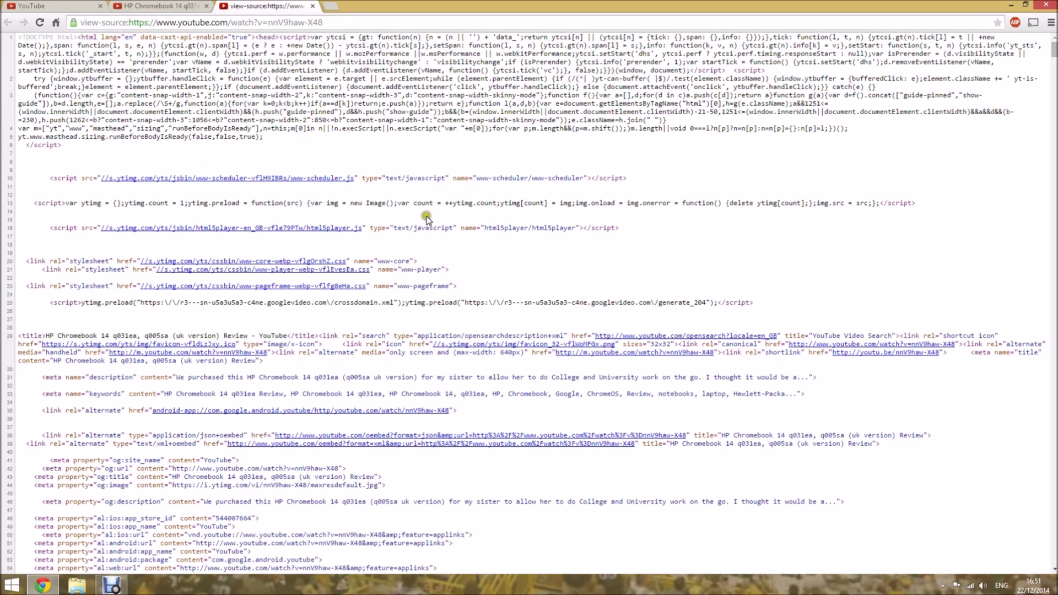
Find 'keywords' in the page source, select the full keyword list, and return to the results tab
{"action": "key", "text": "ctrl+f"}
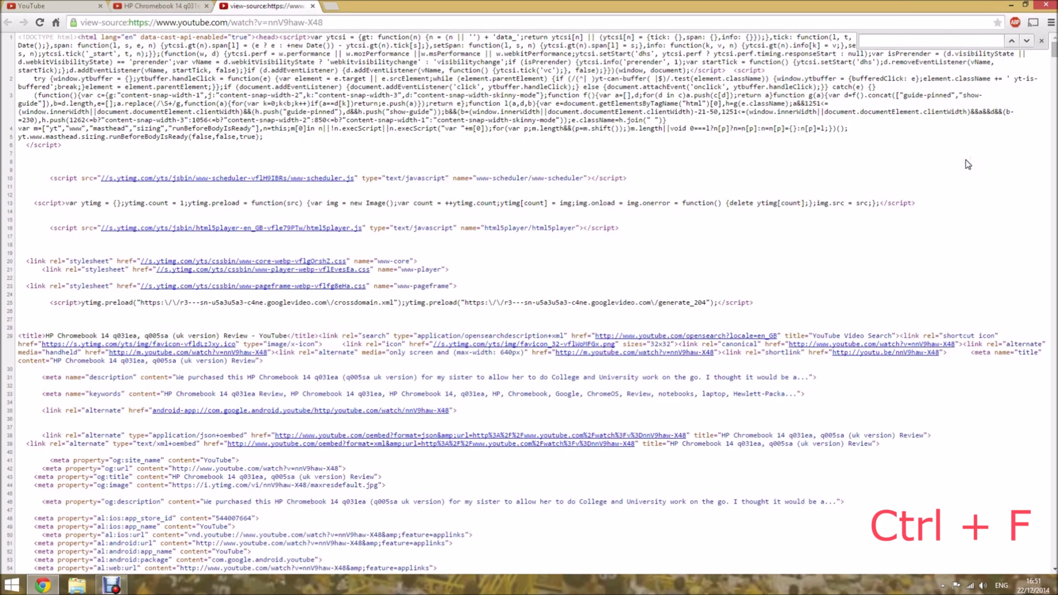
{"action": "type", "text": "keywords"}
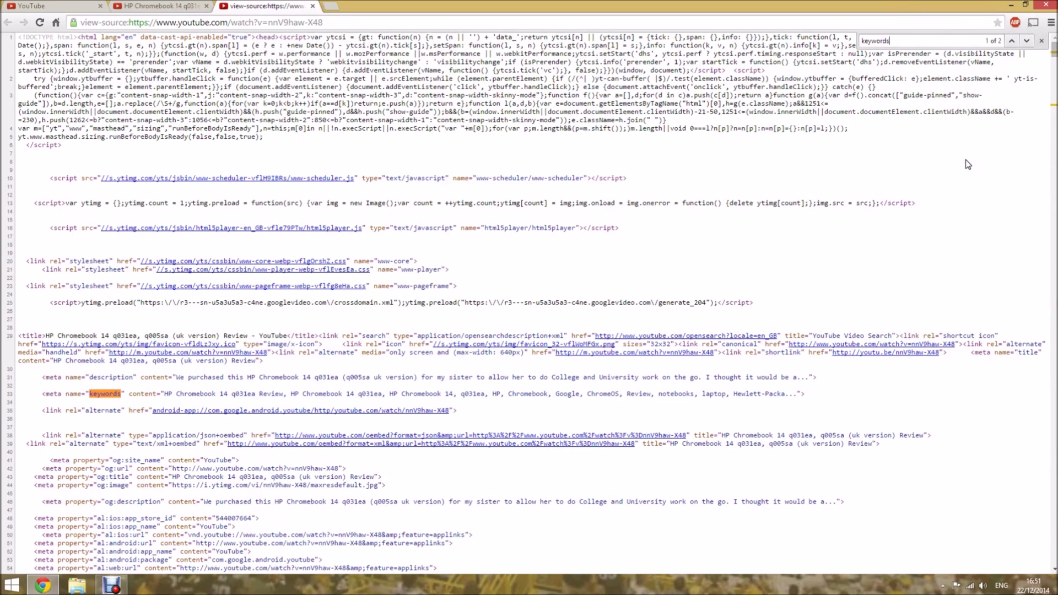
{"action": "left_click", "coordinate": [1026, 41]}
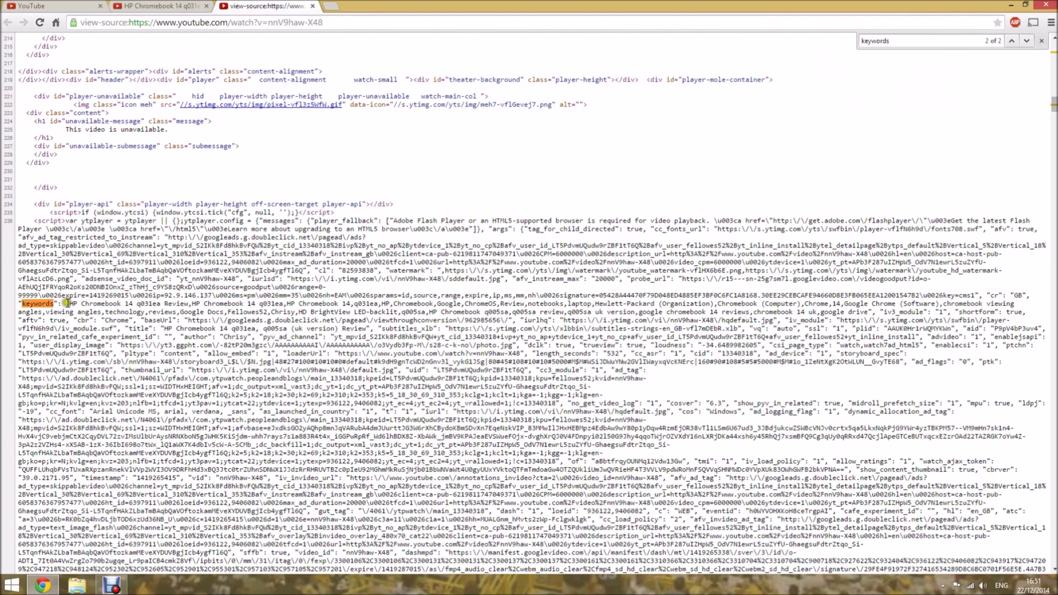
{"action": "left_click_drag", "start_coordinate": [67, 303], "coordinate": [288, 306]}
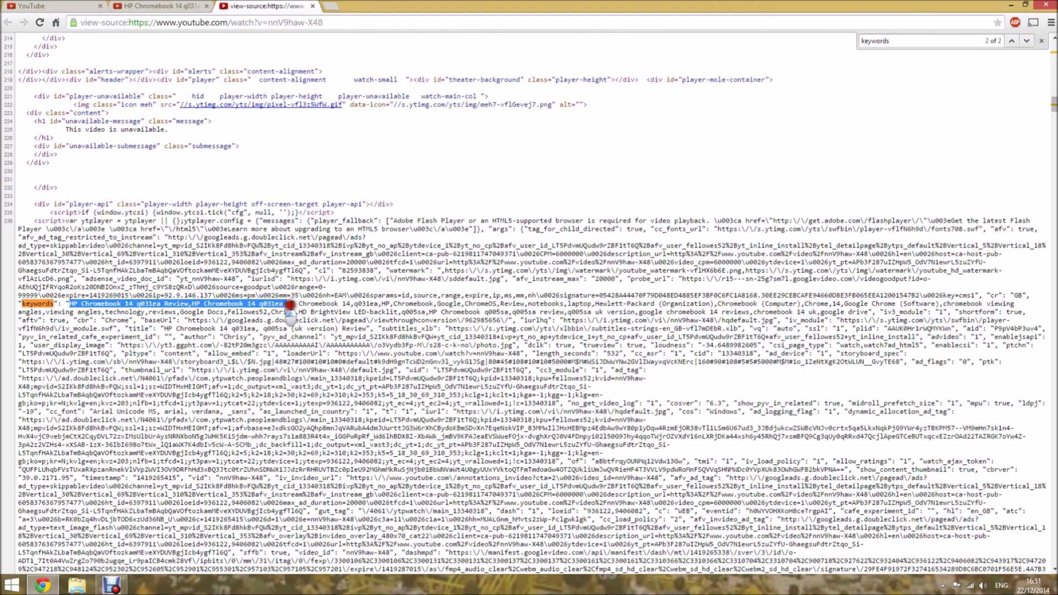
{"action": "left_click_drag", "start_coordinate": [290, 306], "coordinate": [866, 308]}
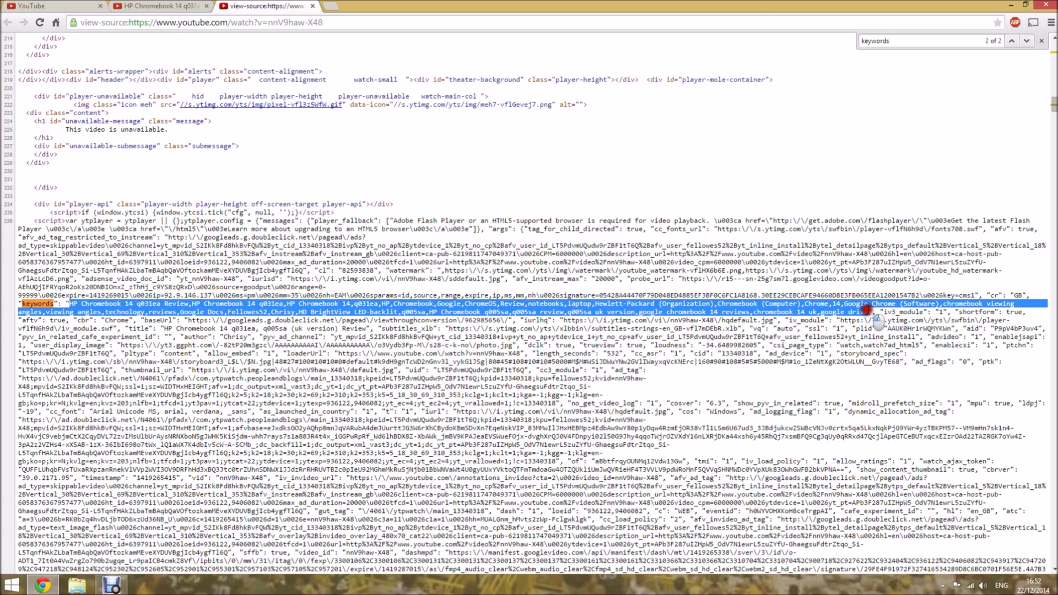
{"action": "key", "text": "ctrl+shift+Tab"}
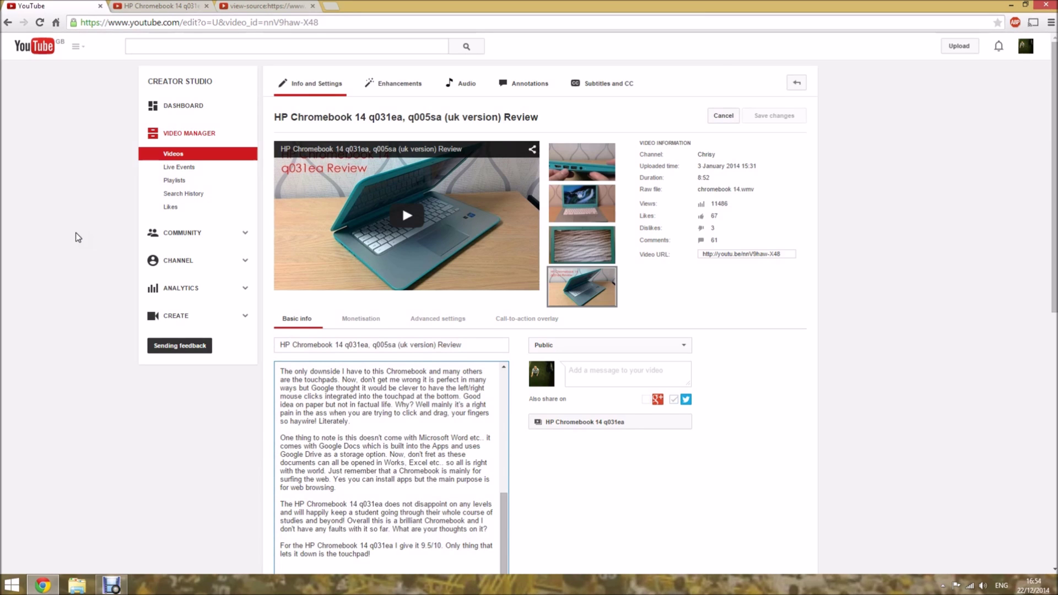
{"action": "scroll", "coordinate": [578, 282], "scroll_direction": "down", "scroll_amount": 1}
Set the review video's privacy to Public, leaving the changes ready to save
{"action": "left_click", "coordinate": [629, 289]}
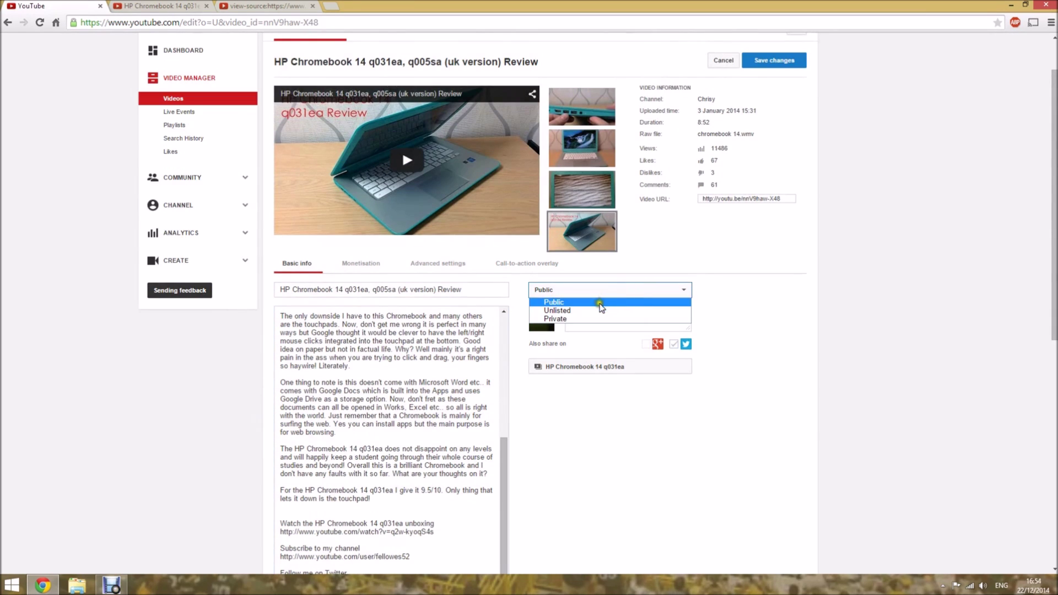
{"action": "left_click", "coordinate": [751, 304]}
{"action": "scroll", "coordinate": [775, 250], "scroll_direction": "up", "scroll_amount": 1}
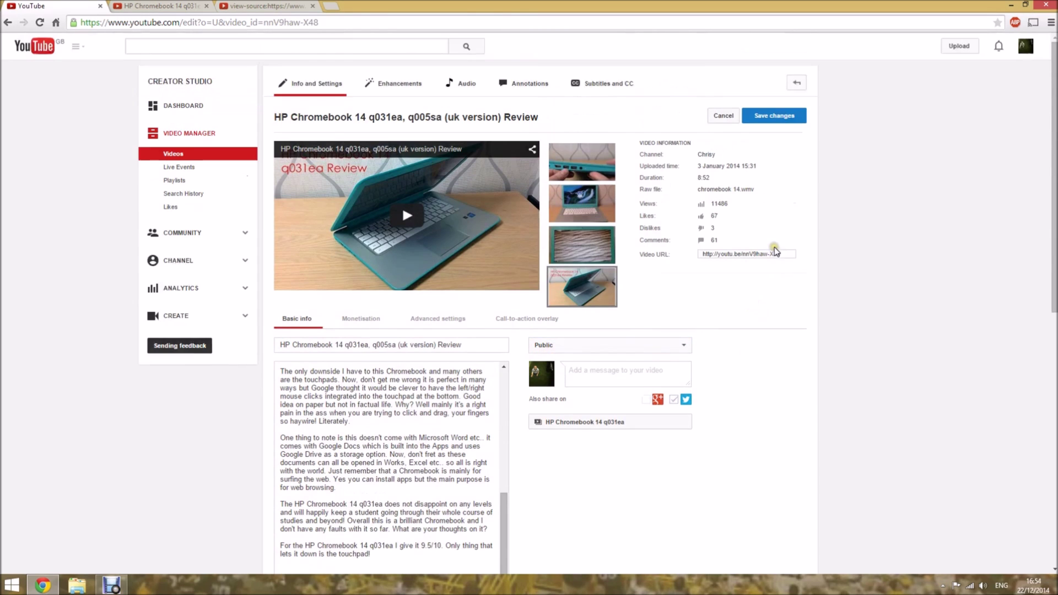